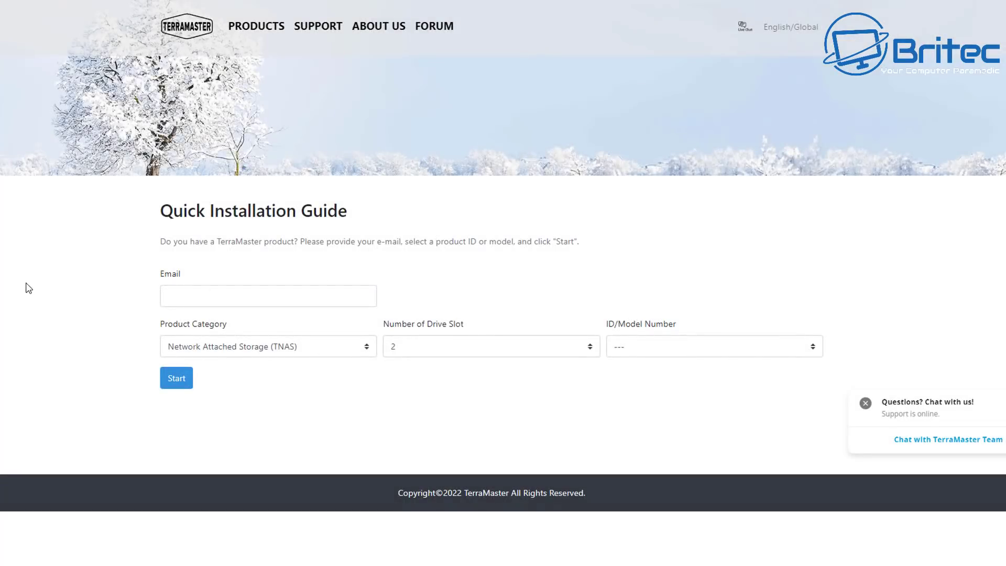
# - Choose model F2-422 in the installation guide form, keeping 2 drive slots and Network Attached Storage
pyautogui.click(812, 347)
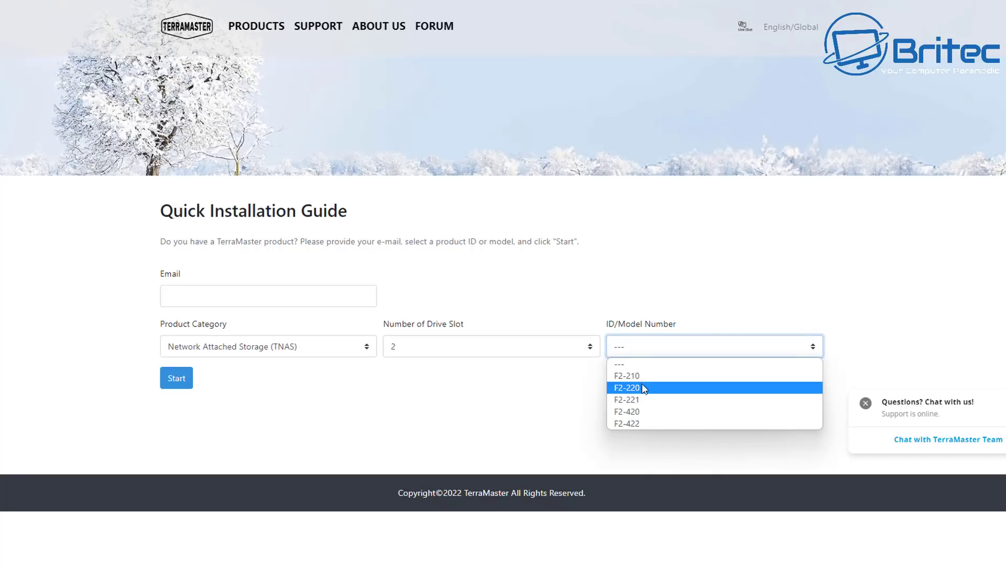
pyautogui.click(633, 425)
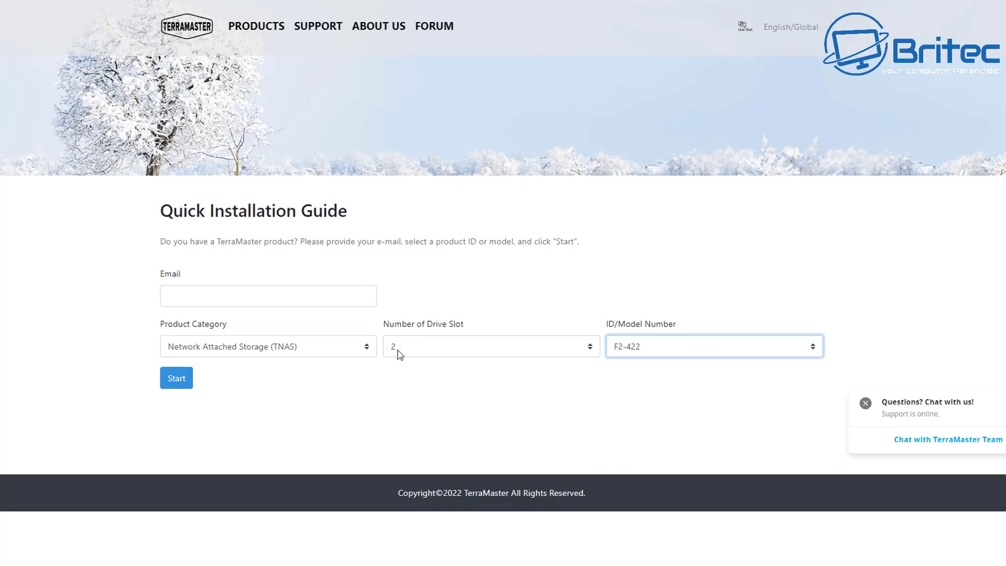
pyautogui.click(567, 348)
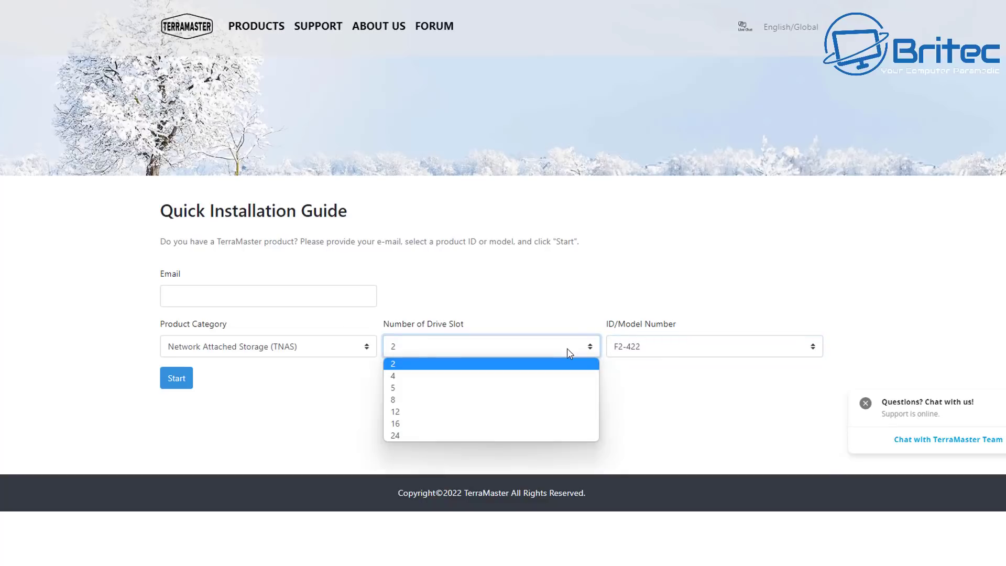
pyautogui.click(568, 348)
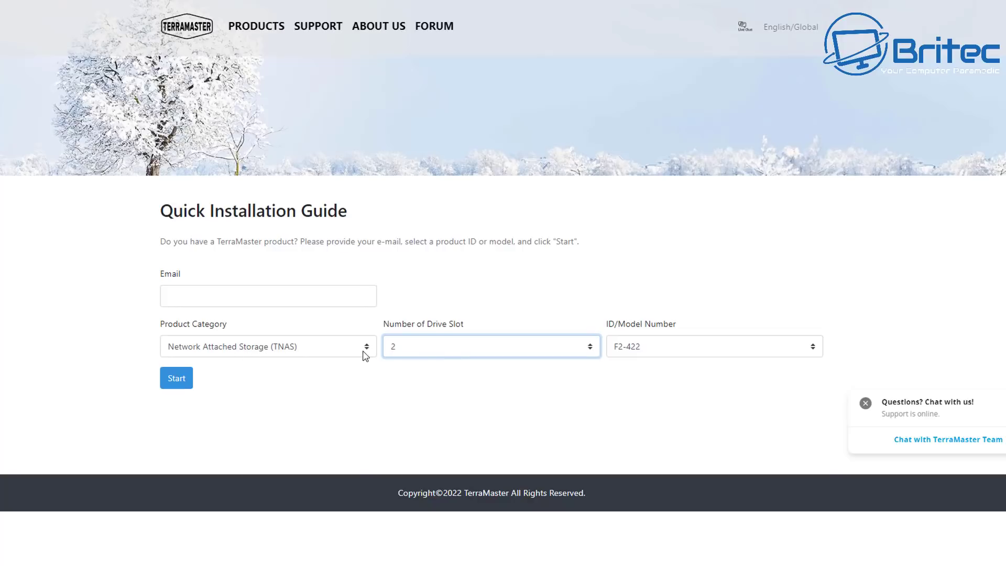
pyautogui.click(342, 348)
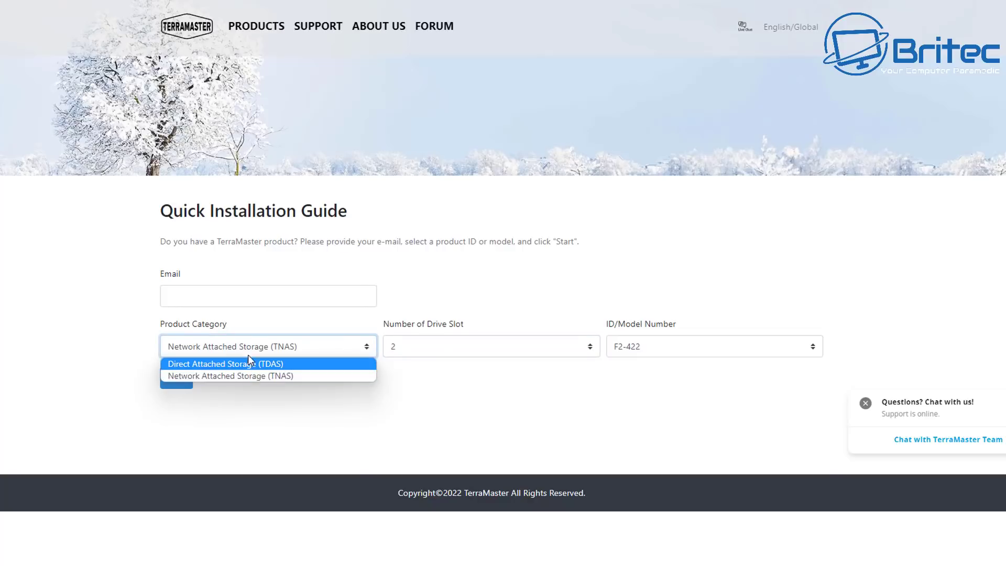
pyautogui.click(244, 377)
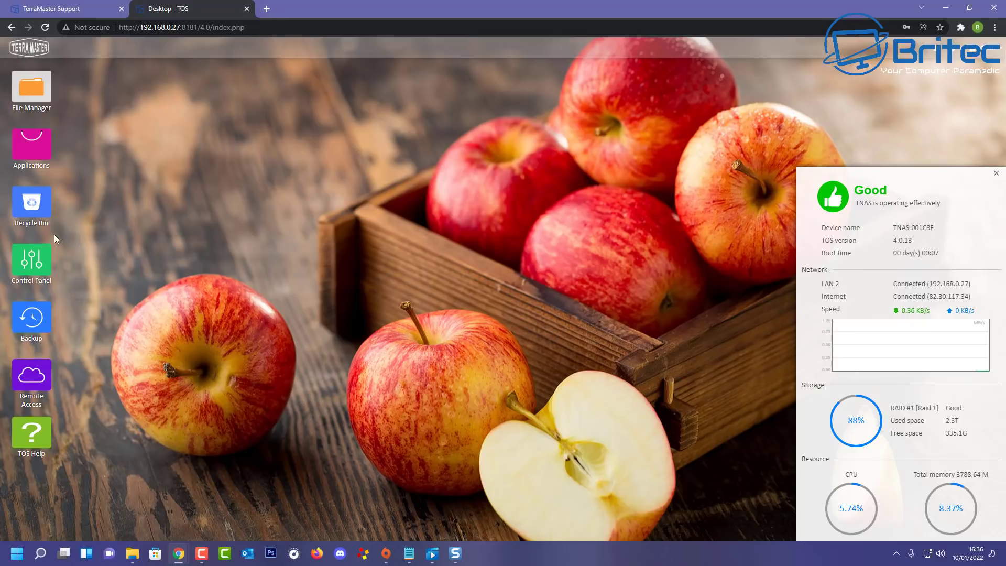
# - Open the Remote Access settings and close them again
pyautogui.click(38, 376)
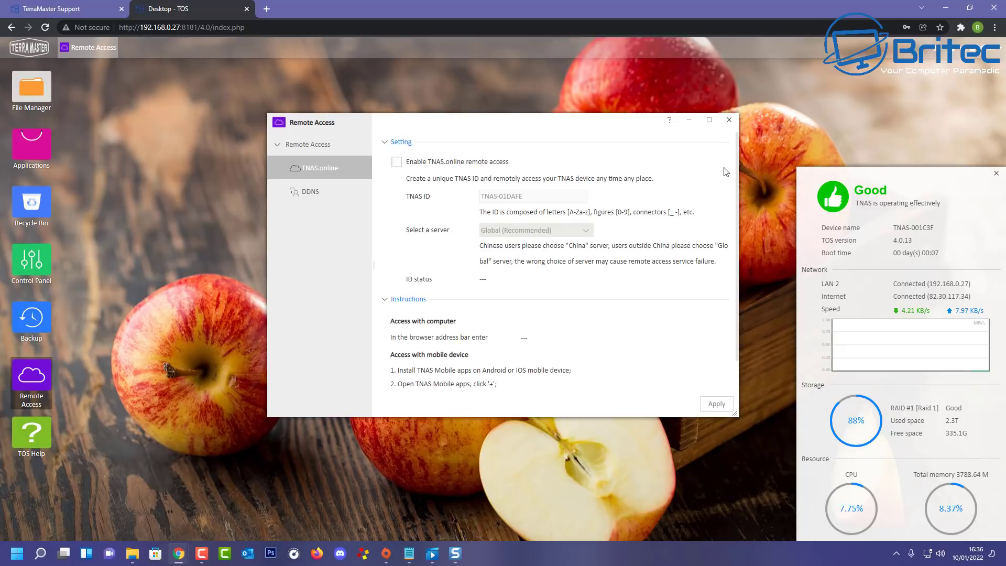
pyautogui.click(728, 122)
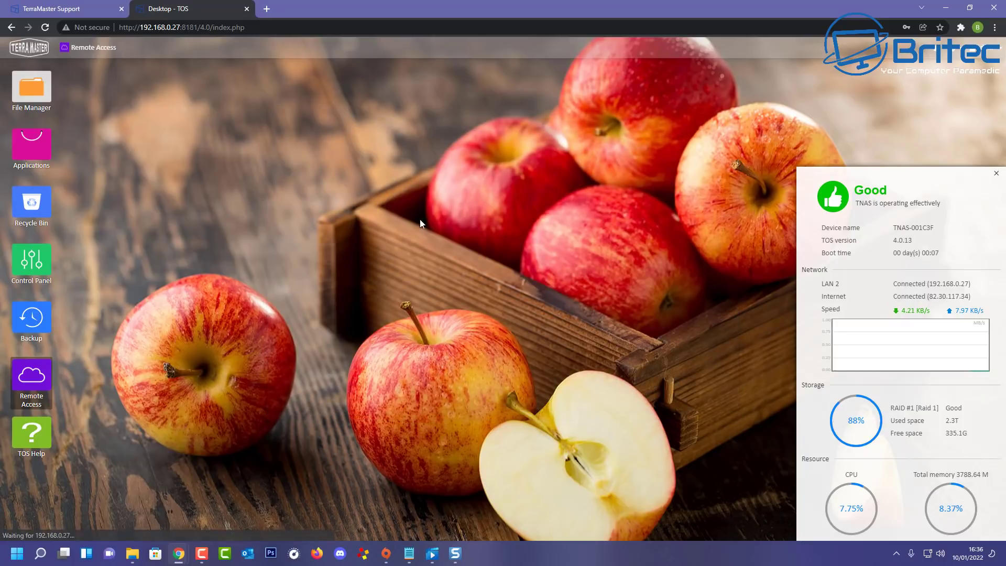
# - Open TOS Help and read the Control Panel topics Privileges, User and User group
pyautogui.click(40, 431)
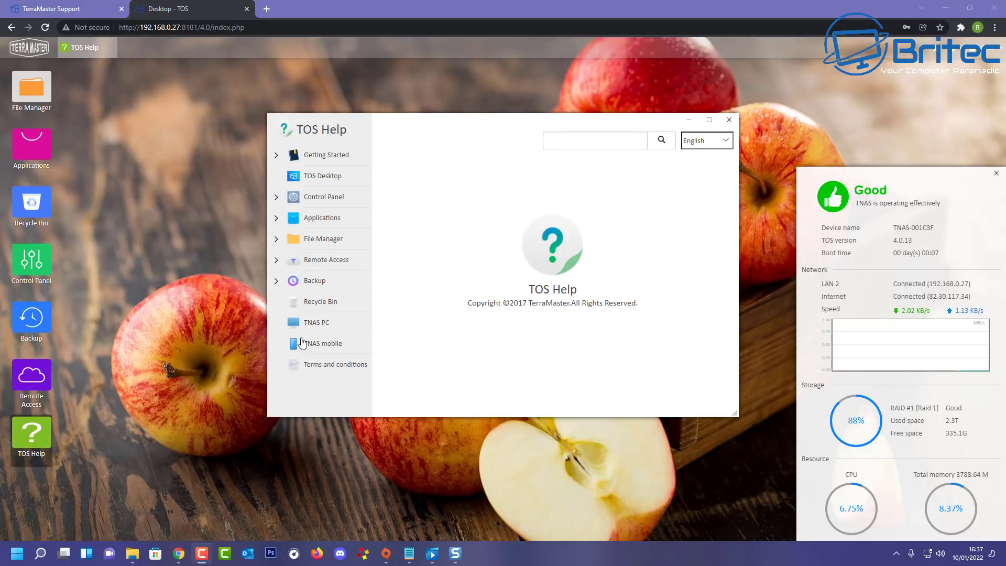
pyautogui.click(277, 198)
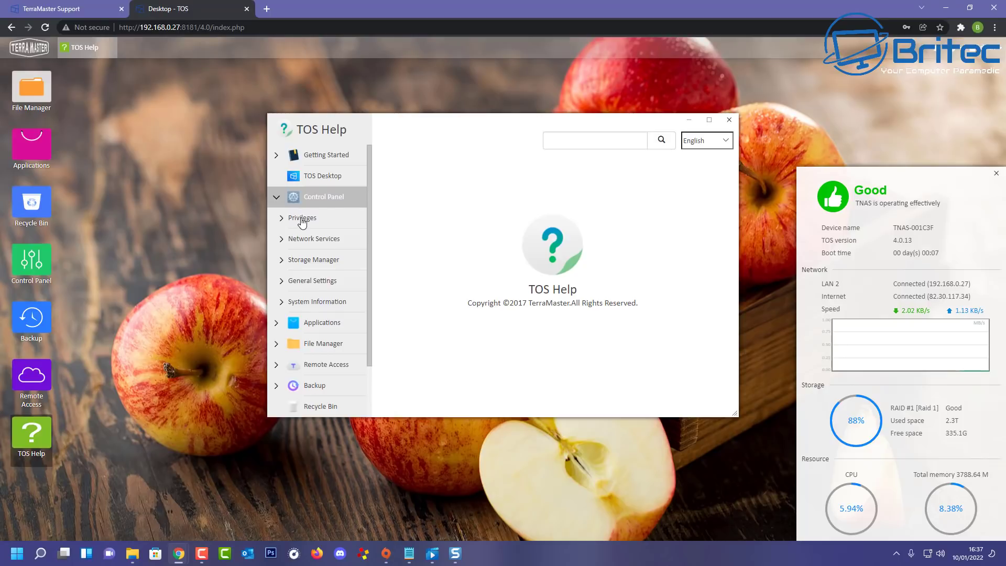
pyautogui.click(303, 219)
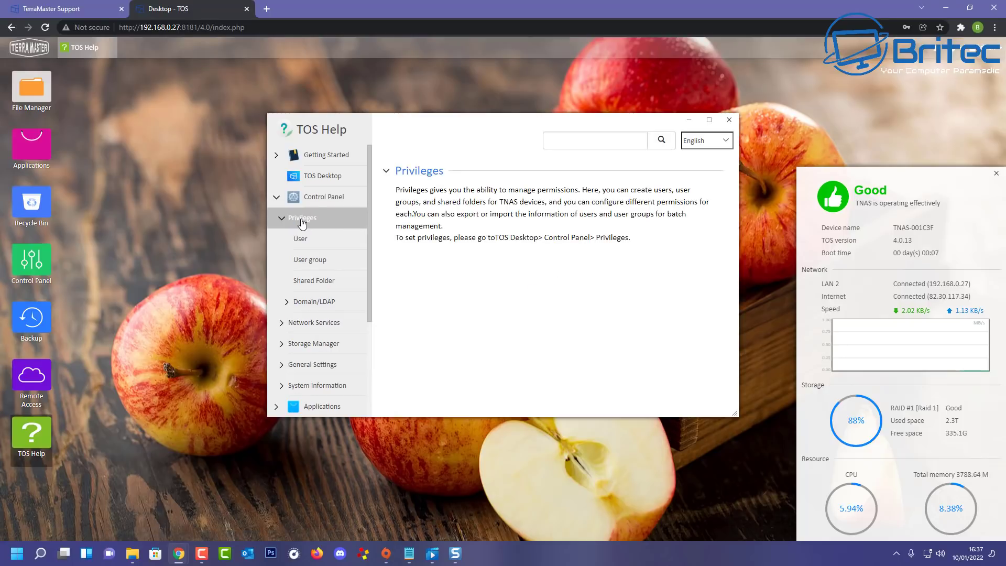
pyautogui.click(301, 240)
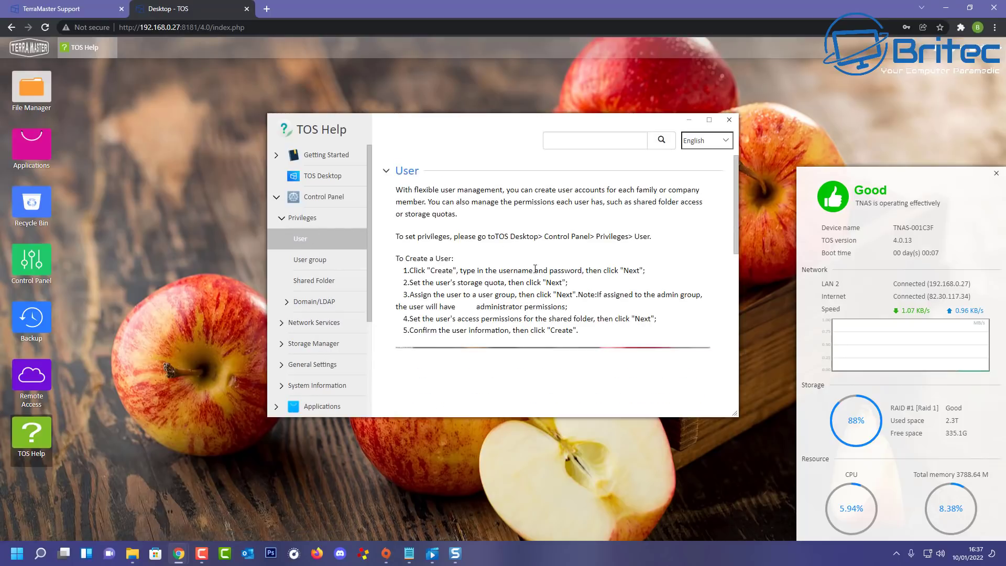
pyautogui.click(310, 259)
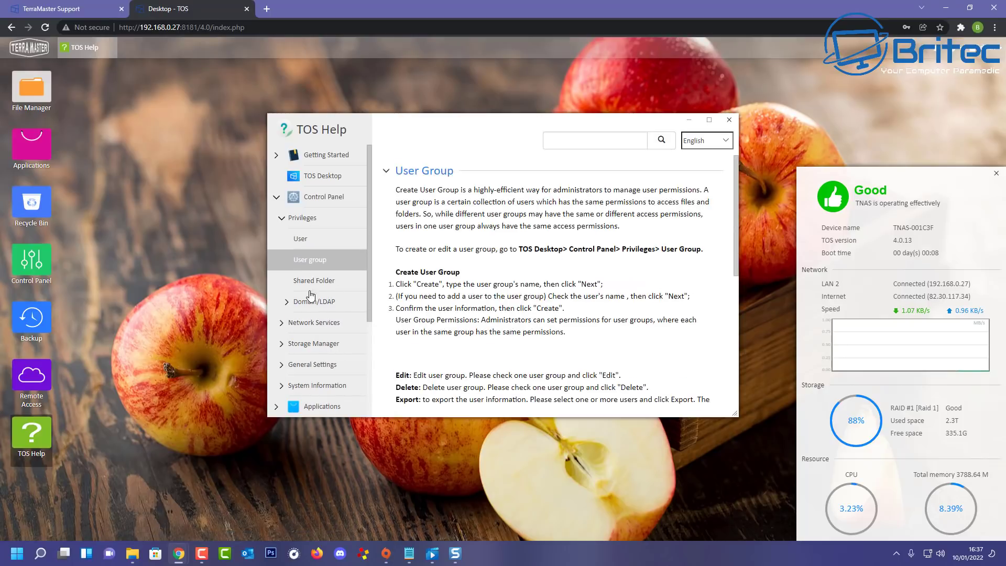
# - Read the Backup help page, then close TOS Help
pyautogui.scroll(-1, 310, 297)
pyautogui.scroll(-2, 313, 326)
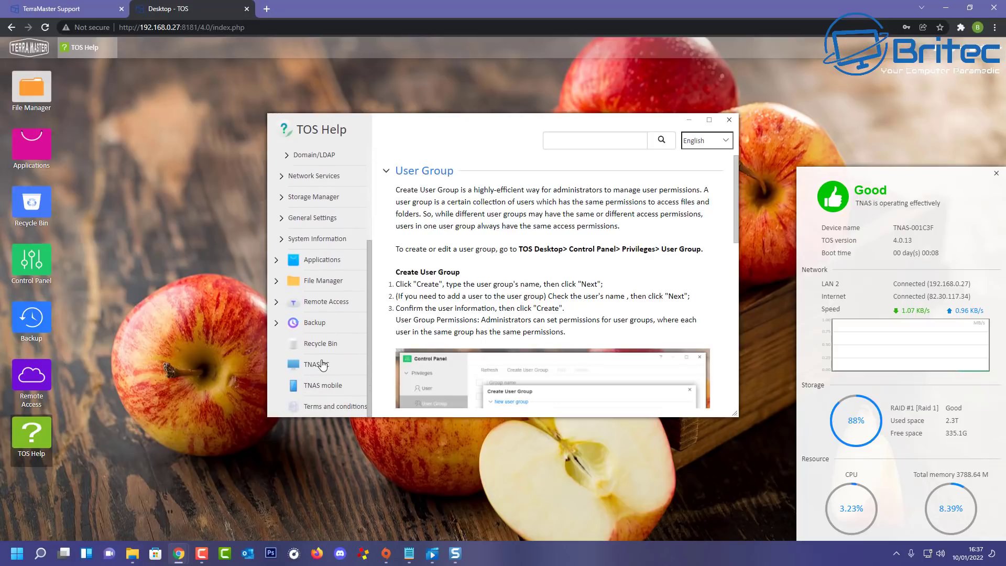
pyautogui.click(321, 324)
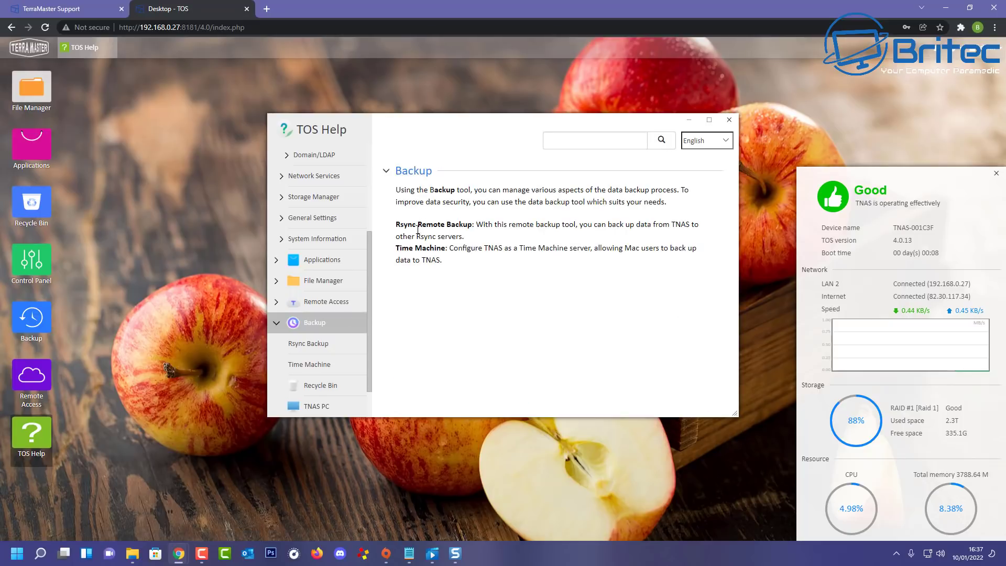
pyautogui.scroll(2, 342, 300)
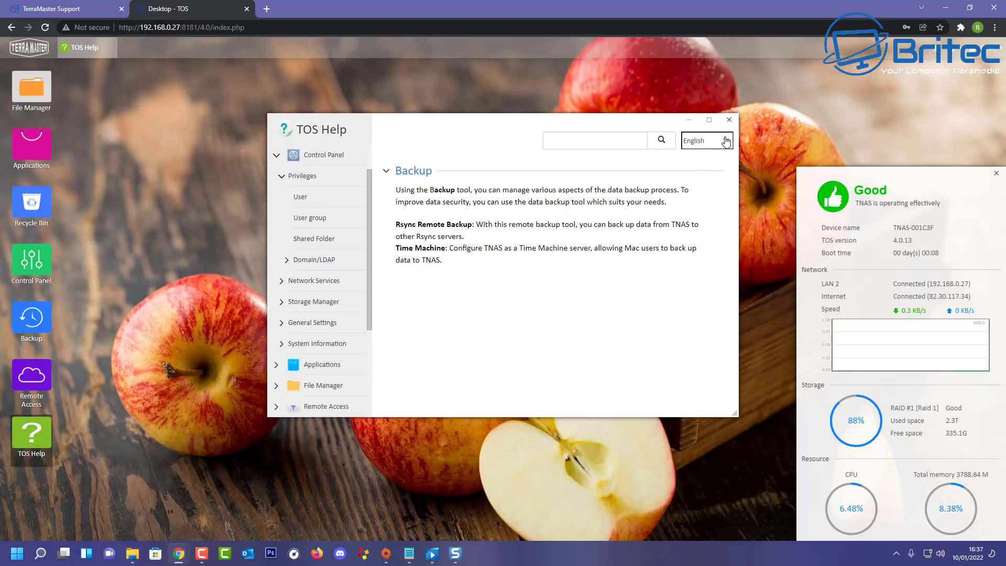
pyautogui.click(729, 119)
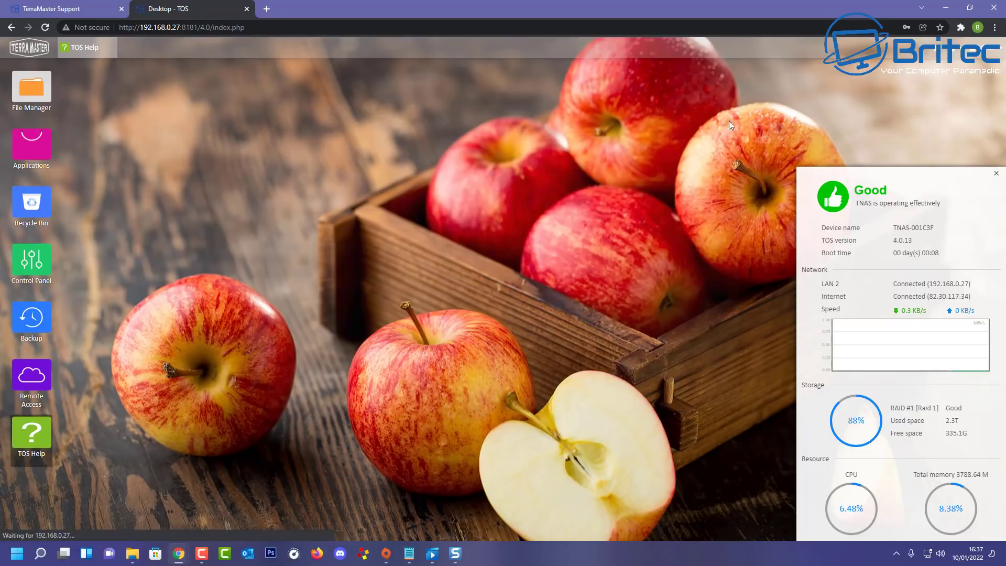
pyautogui.click(33, 317)
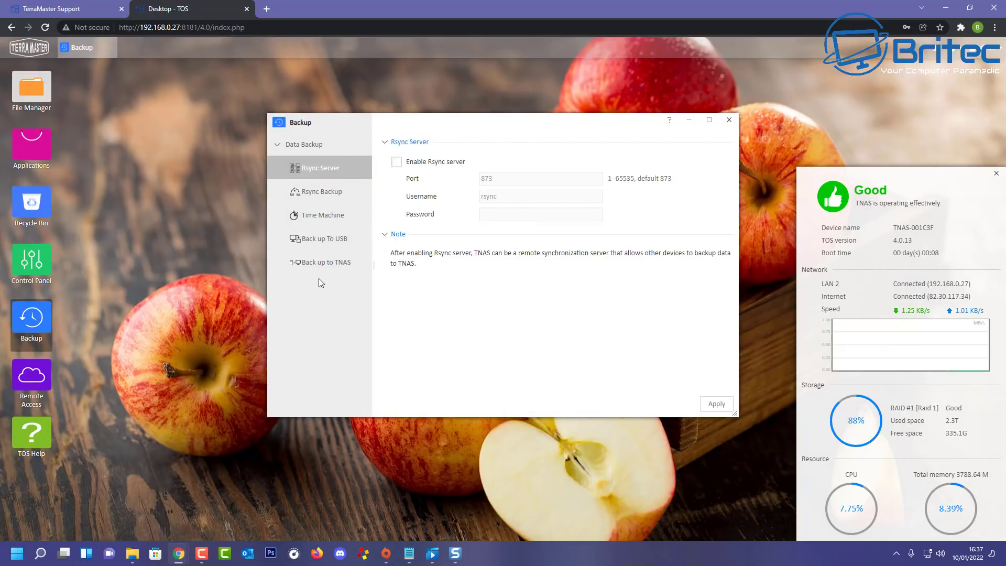
pyautogui.click(729, 121)
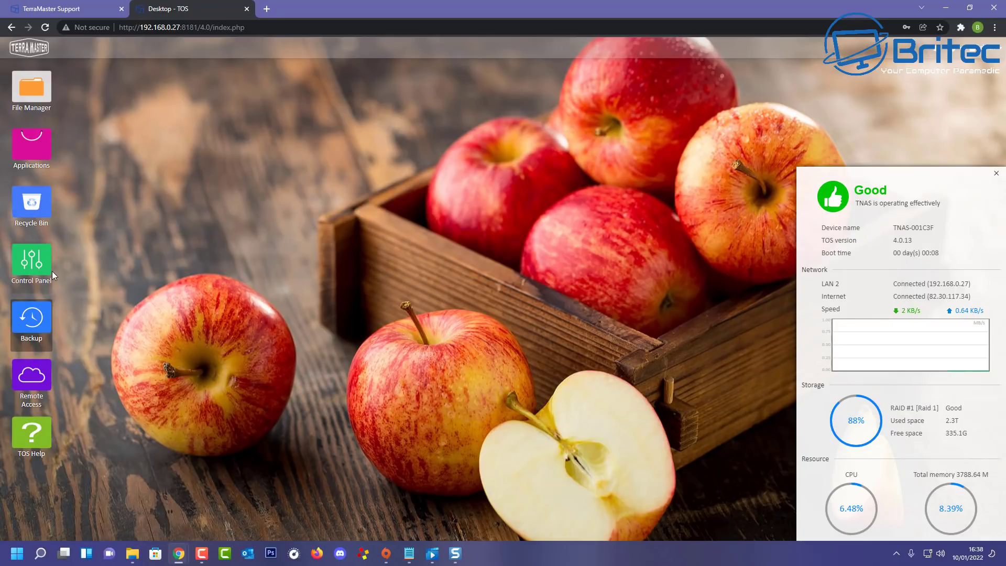
# - Open Control Panel and view the System Information hardware details showing the Celeron J3455 CPU
pyautogui.click(39, 267)
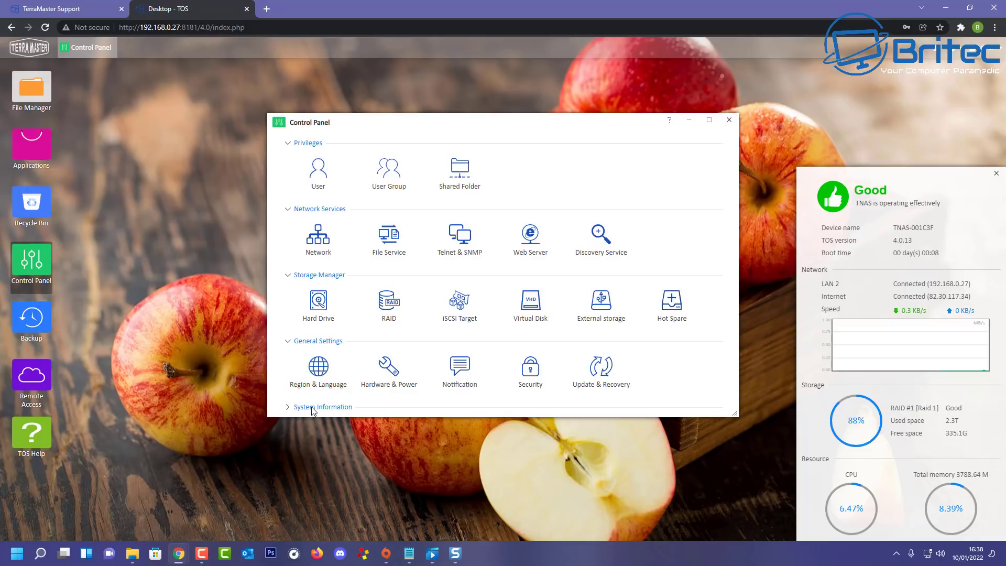
pyautogui.click(288, 412)
pyautogui.scroll(-1, 291, 414)
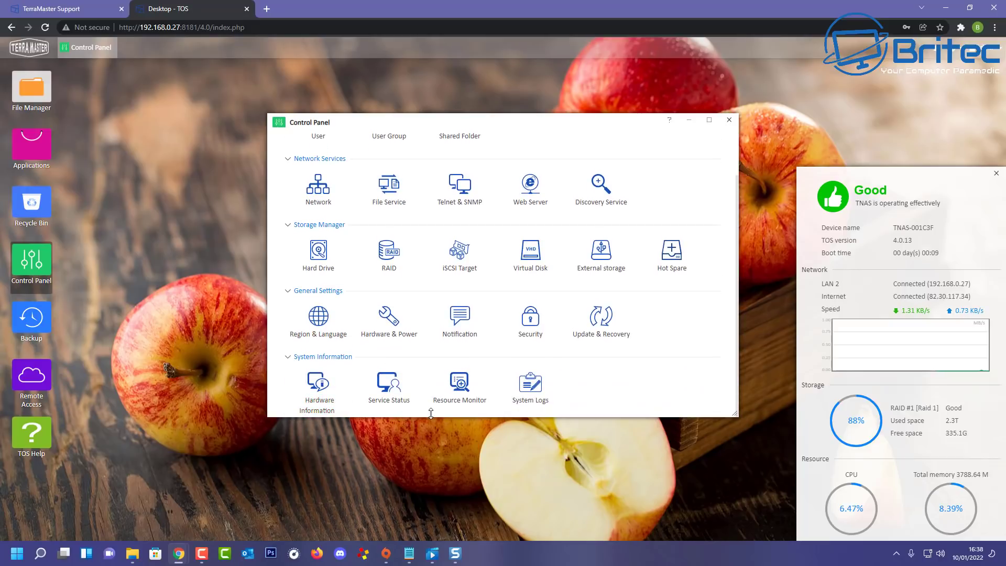
pyautogui.click(316, 394)
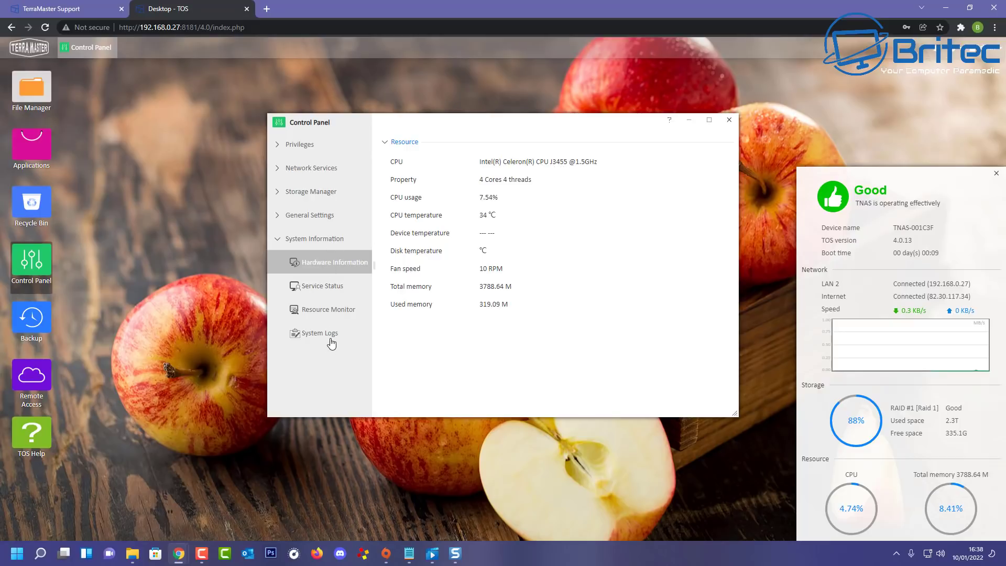
# - Expand the General Settings, Storage Manager, Network Services and Privileges groups
pyautogui.click(278, 240)
pyautogui.click(305, 217)
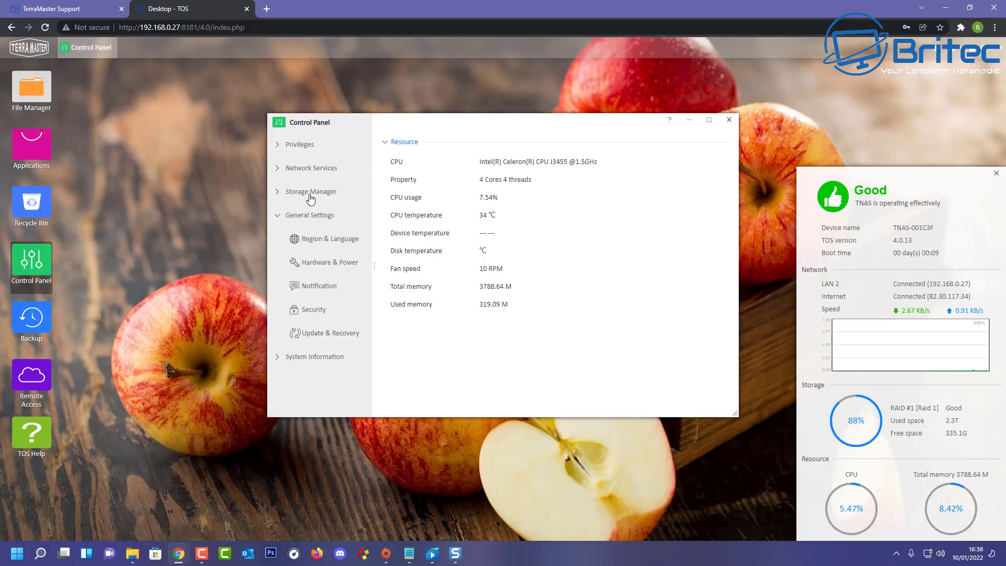
pyautogui.click(310, 197)
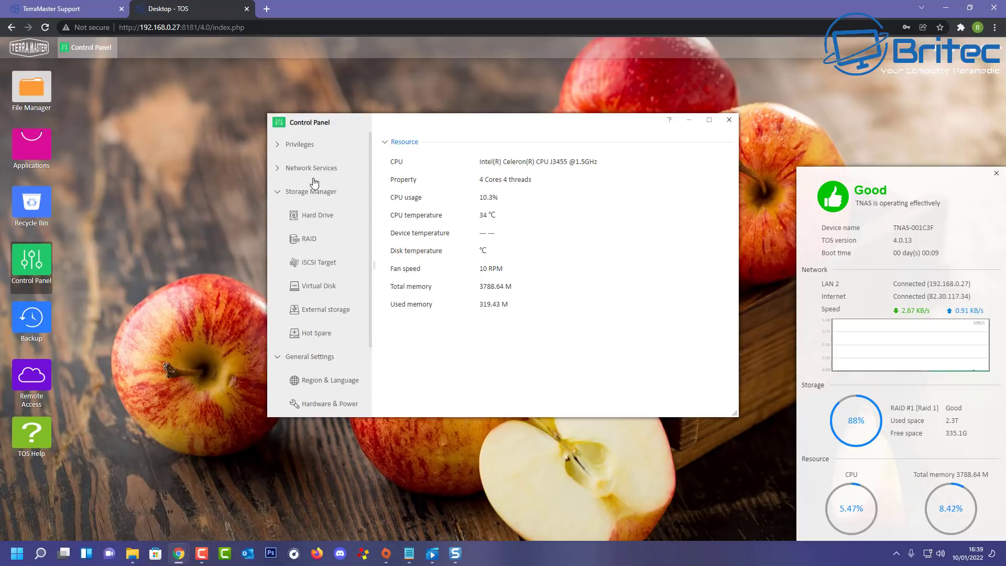
pyautogui.click(312, 172)
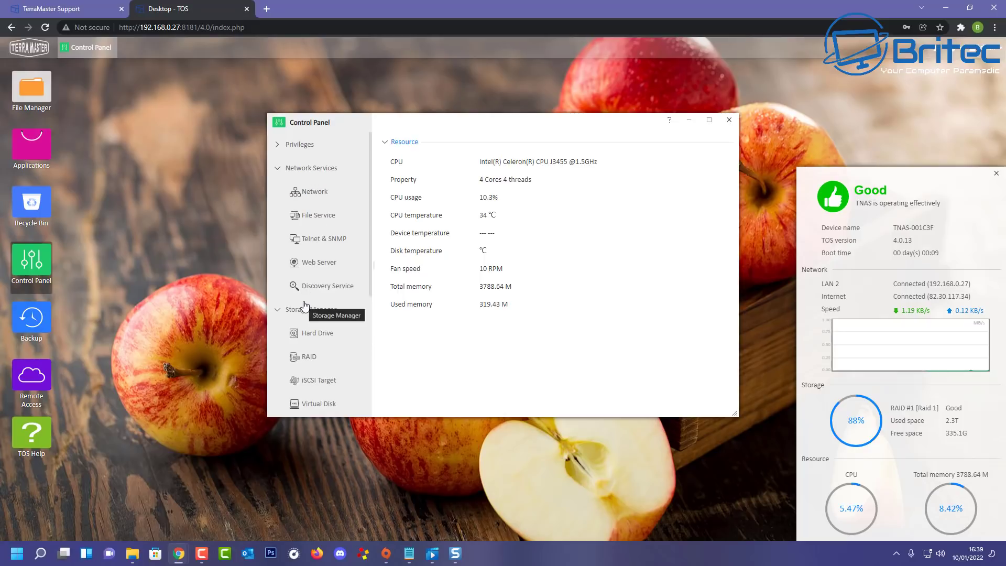
pyautogui.click(302, 148)
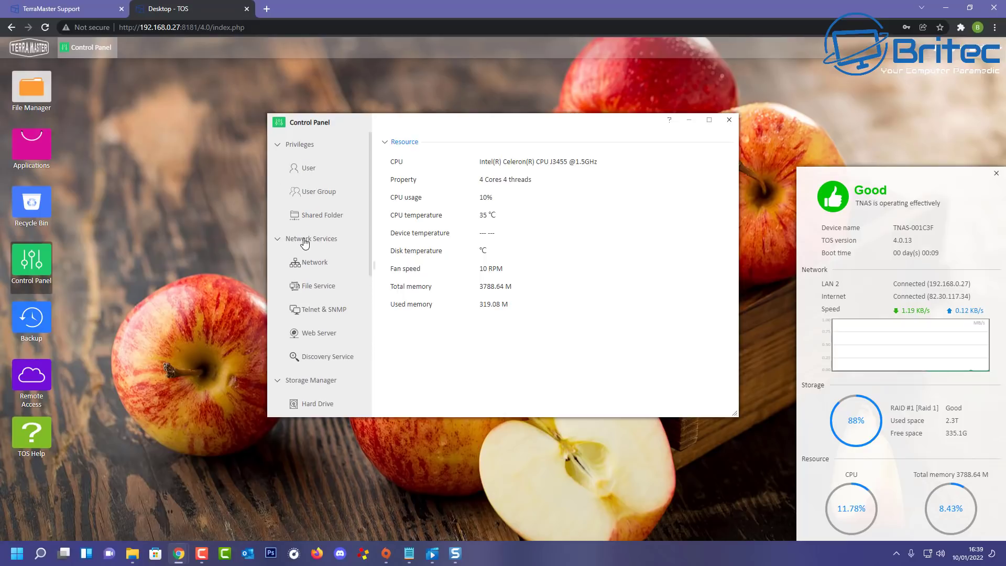
# - Collapse the settings groups again and close the Control Panel
pyautogui.click(278, 150)
pyautogui.click(278, 169)
pyautogui.click(277, 193)
pyautogui.click(278, 215)
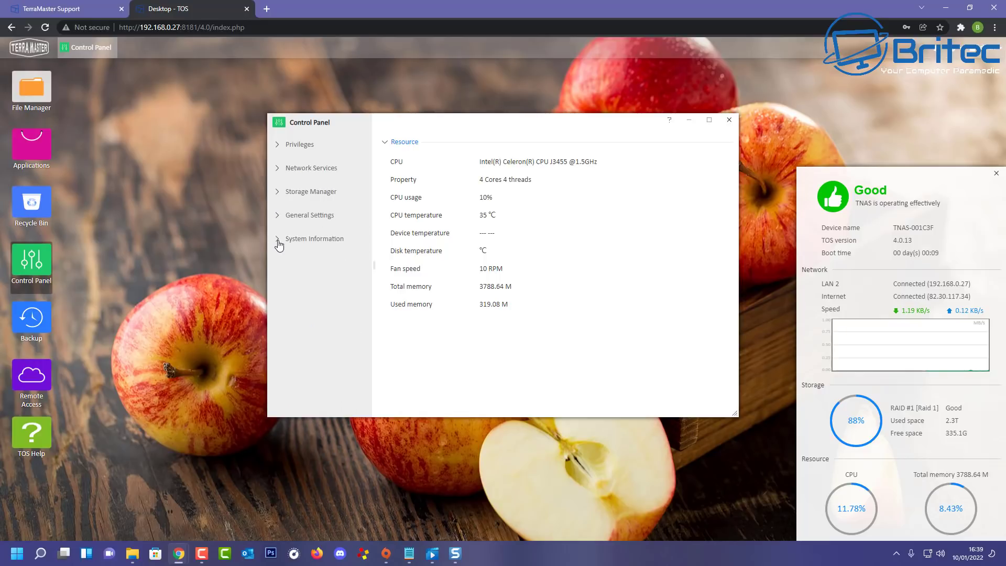
pyautogui.click(278, 239)
pyautogui.click(278, 238)
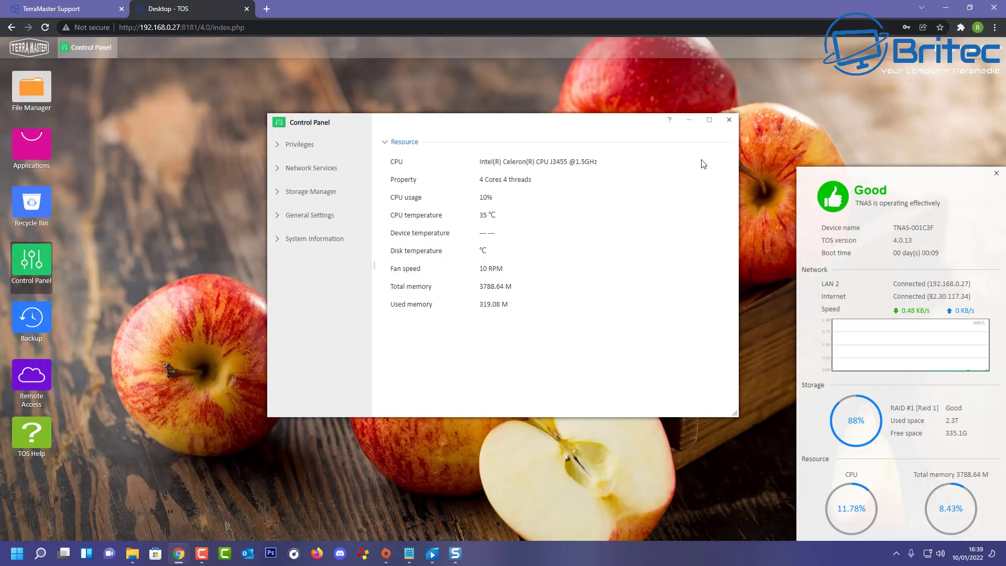
pyautogui.click(730, 120)
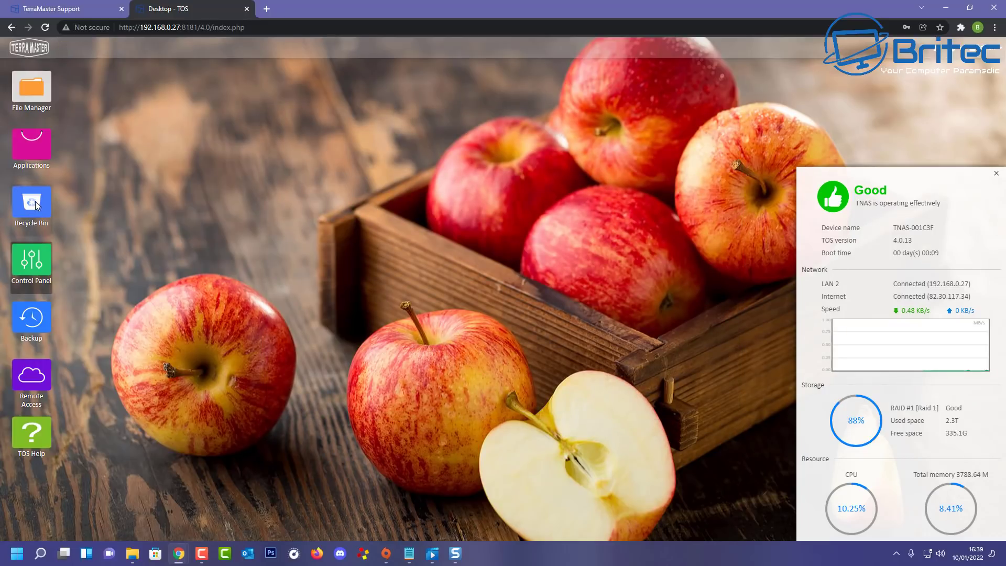
pyautogui.click(31, 152)
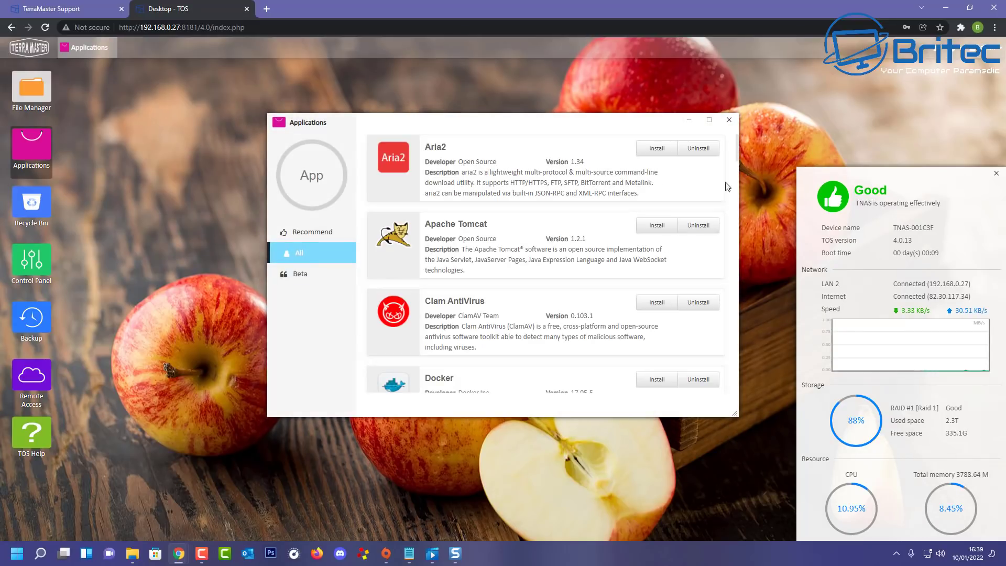
pyautogui.moveTo(738, 147); pyautogui.dragTo(735, 169)
pyautogui.scroll(-2, 731, 219)
pyautogui.scroll(-2, 731, 219)
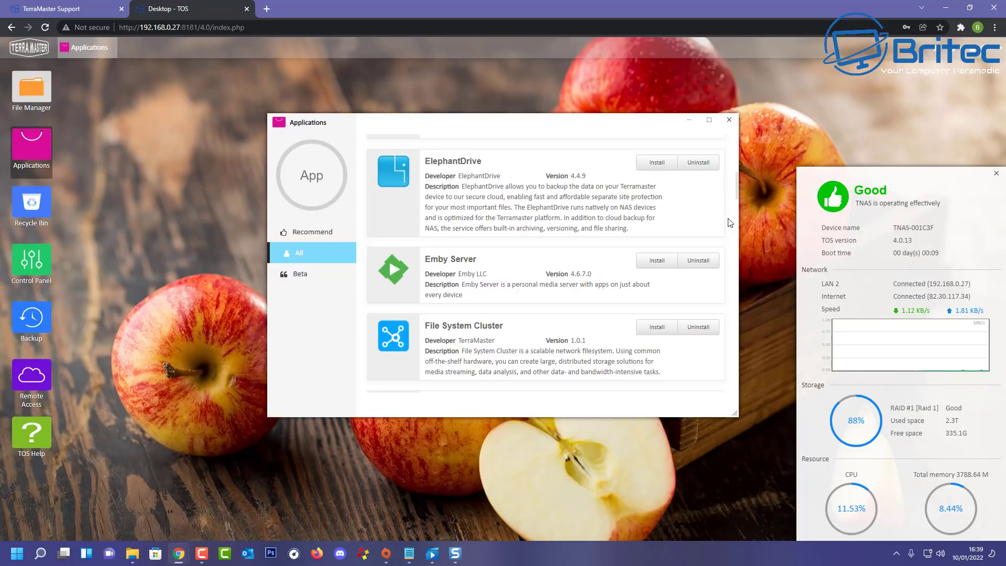
pyautogui.scroll(-5, 731, 223)
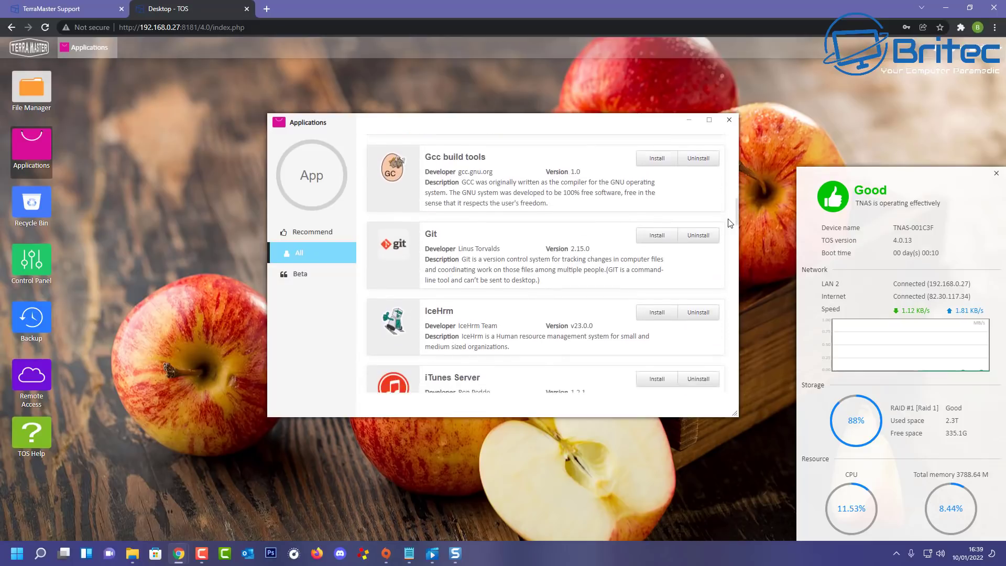
pyautogui.scroll(-1, 731, 222)
pyautogui.scroll(-4, 731, 223)
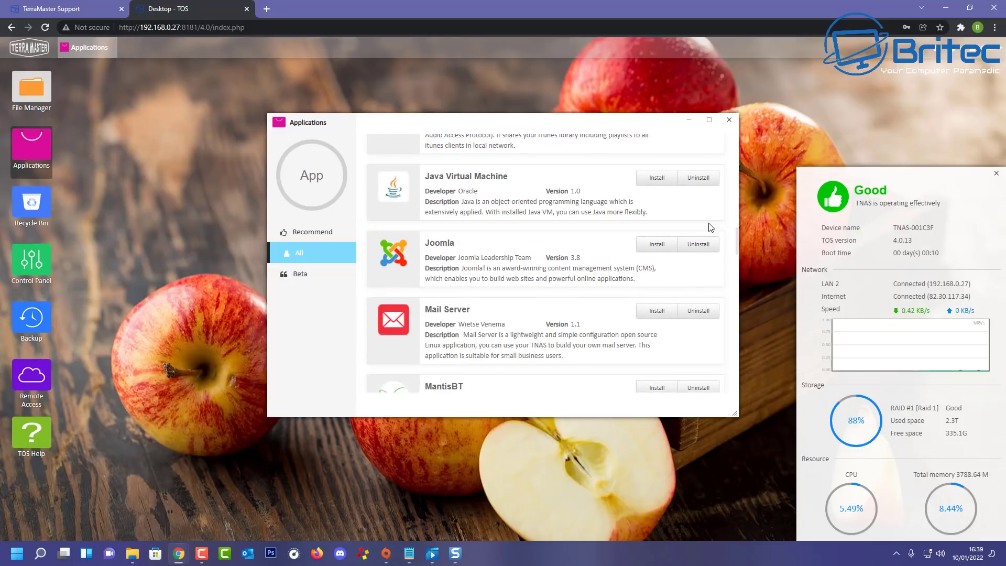
pyautogui.scroll(-5, 711, 227)
pyautogui.scroll(-3, 711, 228)
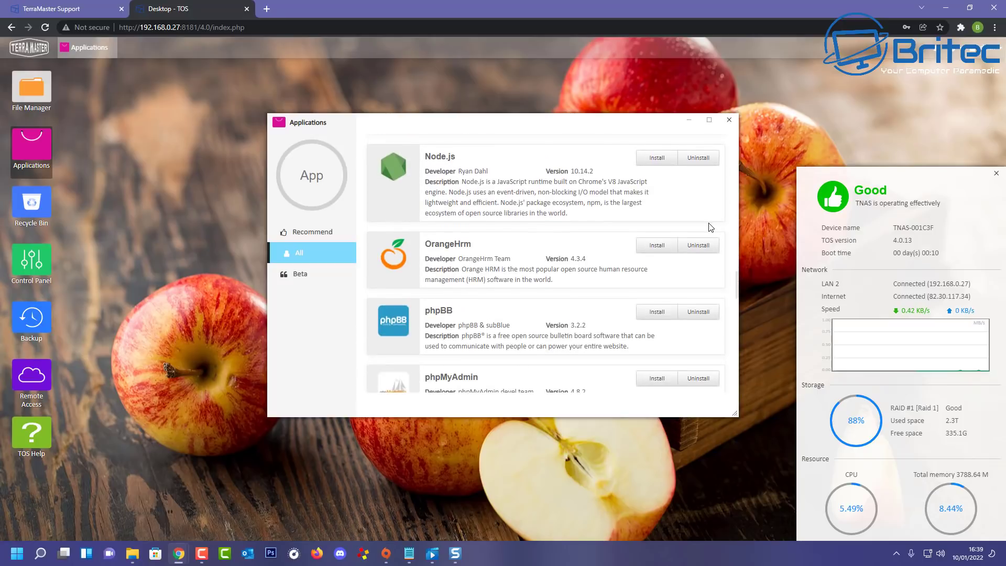
pyautogui.scroll(-2, 711, 228)
pyautogui.scroll(-2, 711, 228)
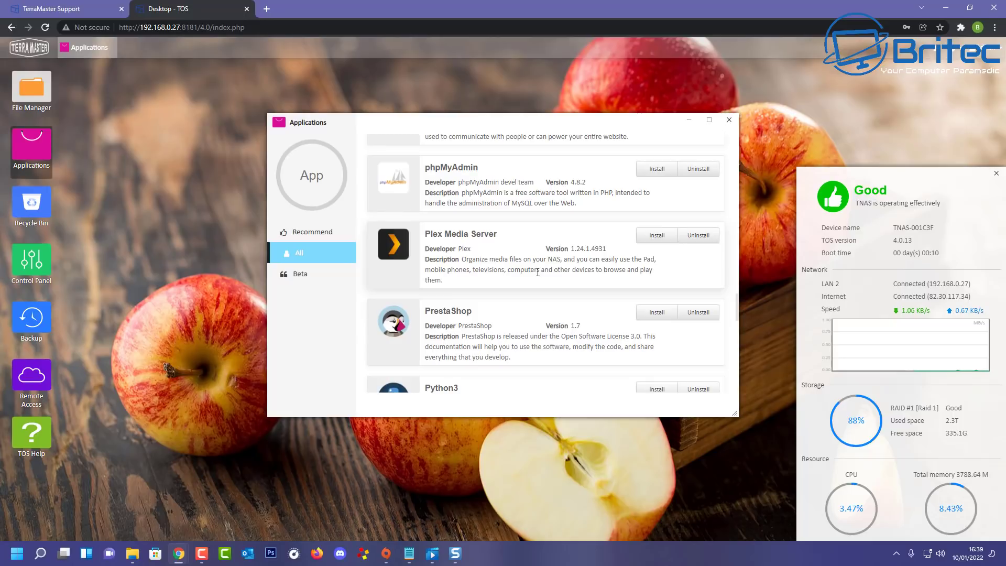
pyautogui.scroll(-5, 538, 272)
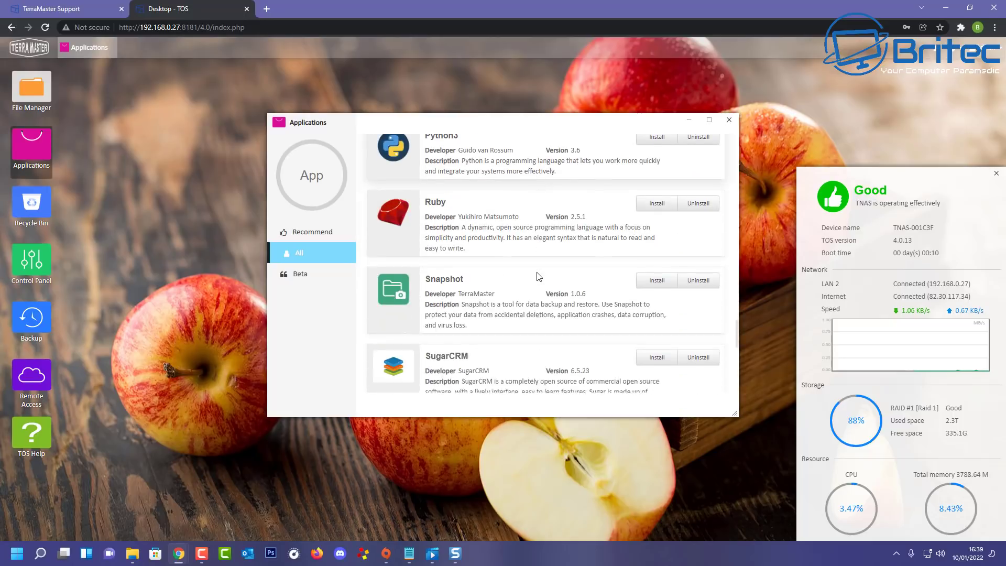
pyautogui.scroll(-6, 538, 276)
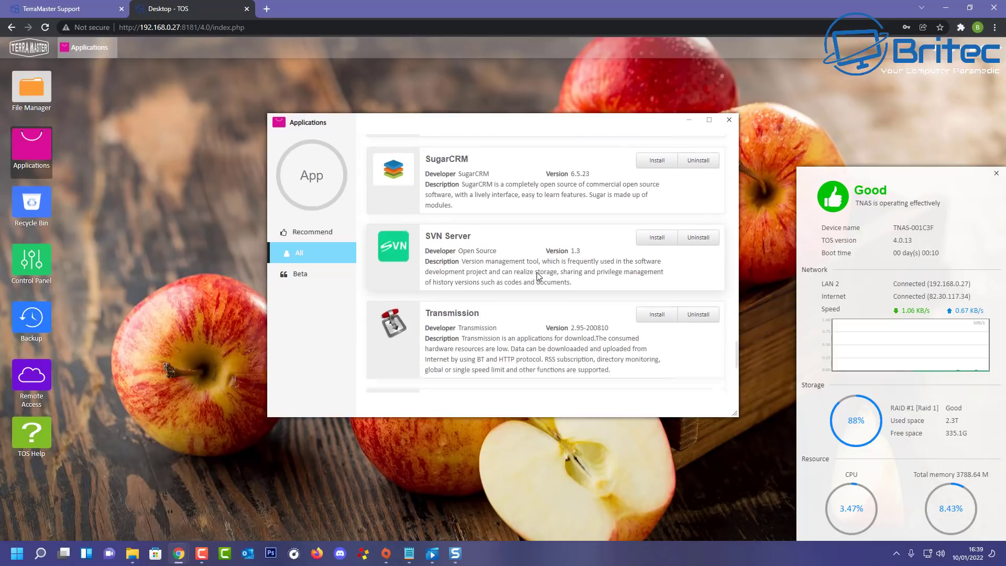
pyautogui.scroll(-2, 538, 276)
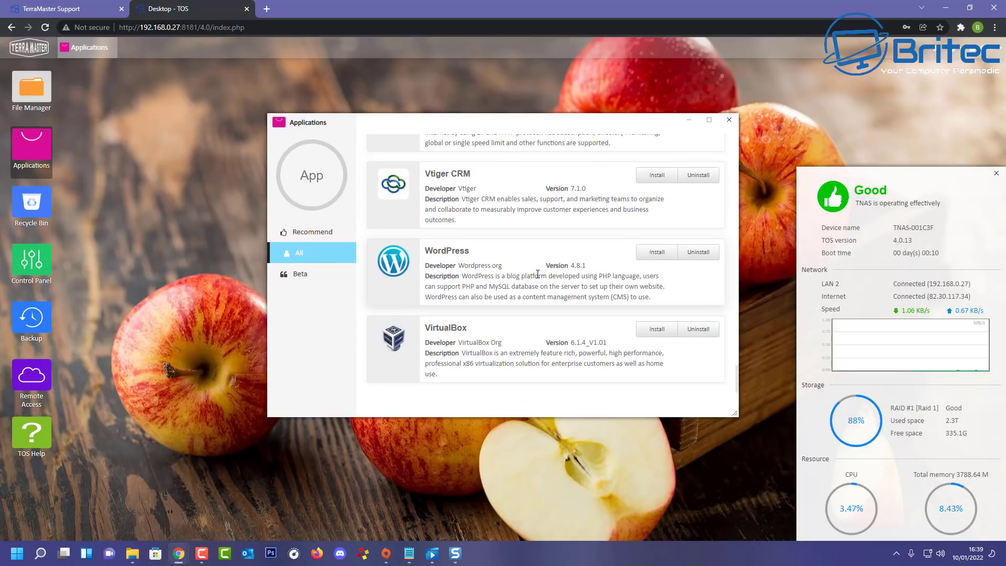
pyautogui.click(314, 231)
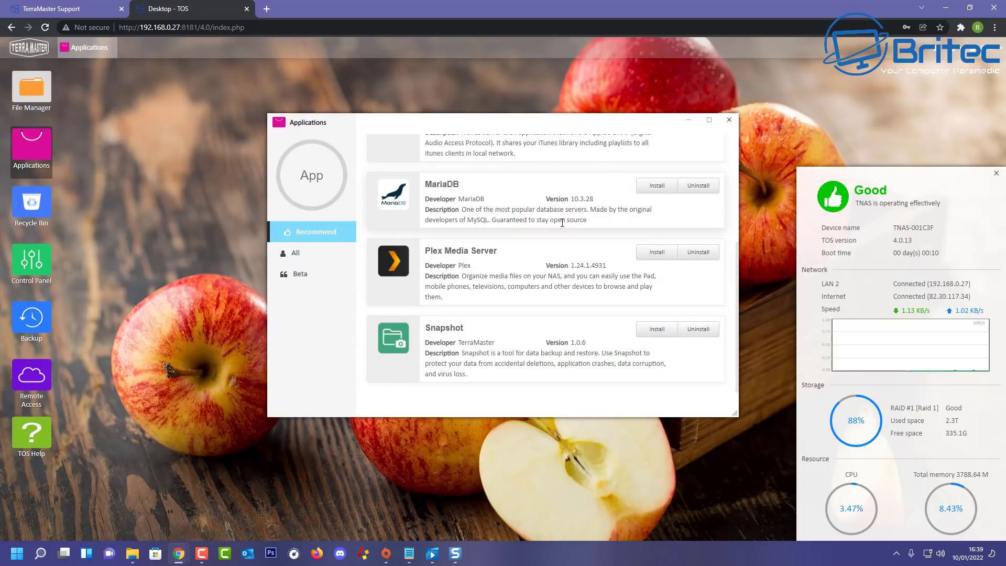
pyautogui.scroll(1, 561, 222)
pyautogui.scroll(-1, 562, 222)
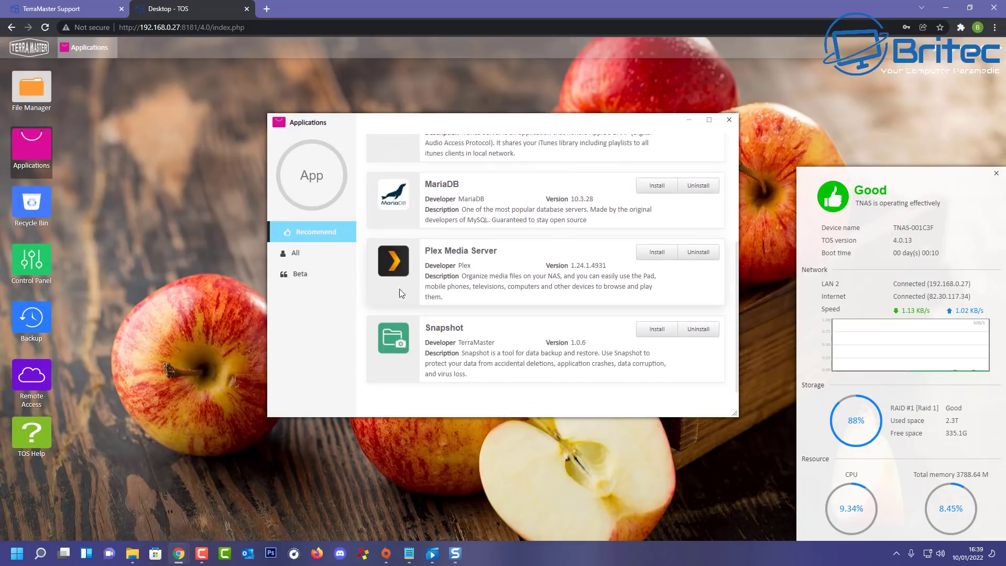
pyautogui.click(303, 280)
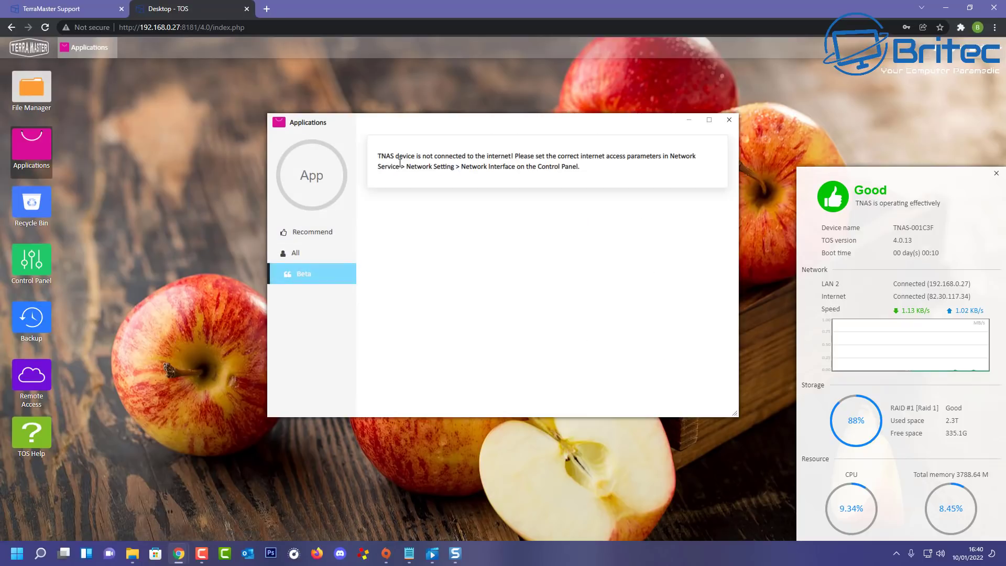
pyautogui.click(301, 235)
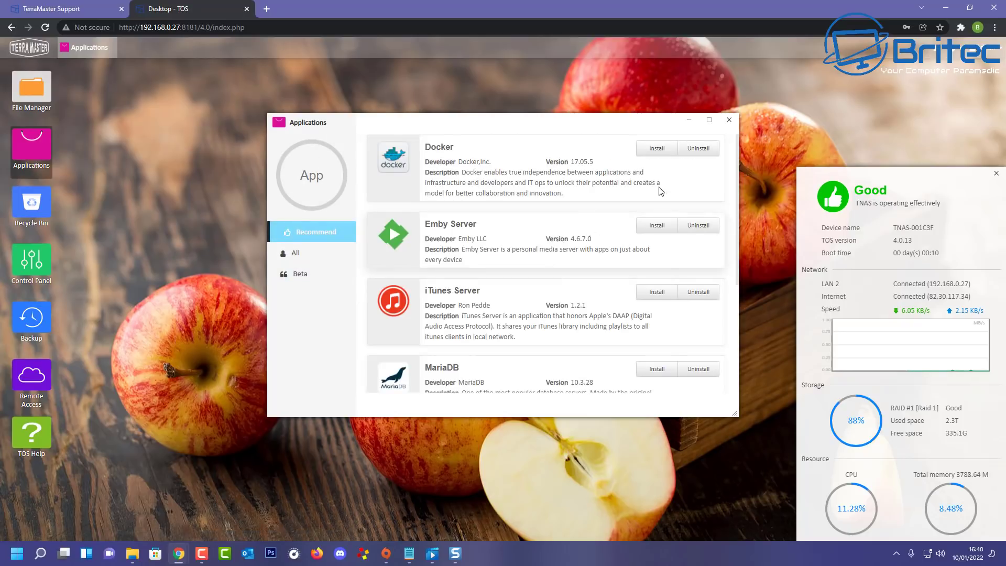
pyautogui.click(729, 120)
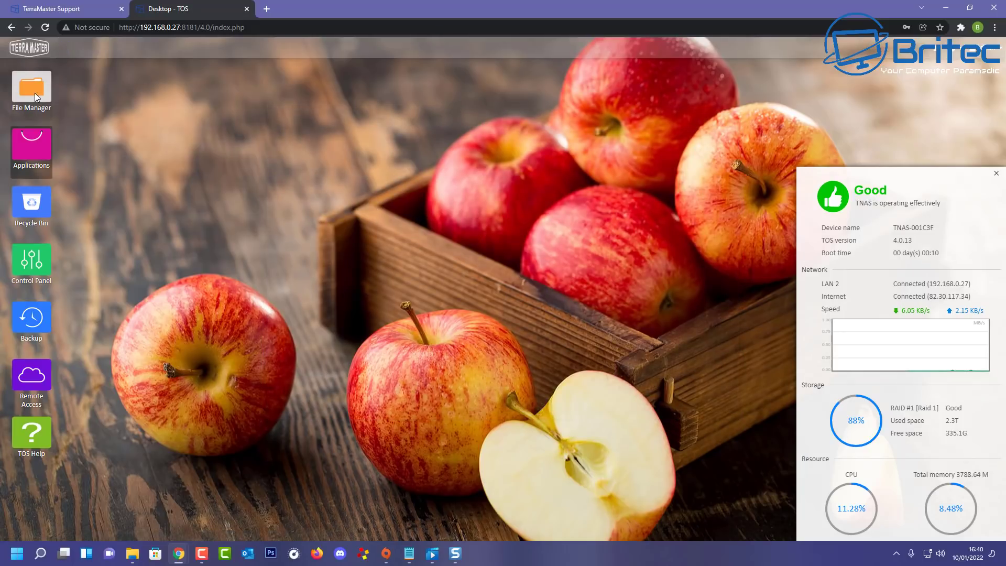
# - Open File Manager, then expand the Storage Manager and Network Services settings sections
pyautogui.click(34, 93)
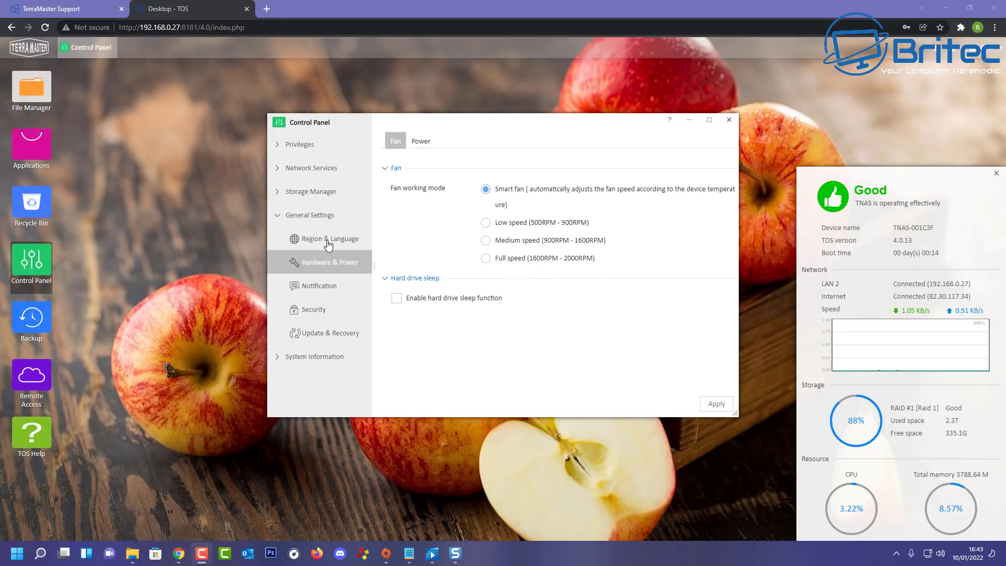
pyautogui.click(301, 192)
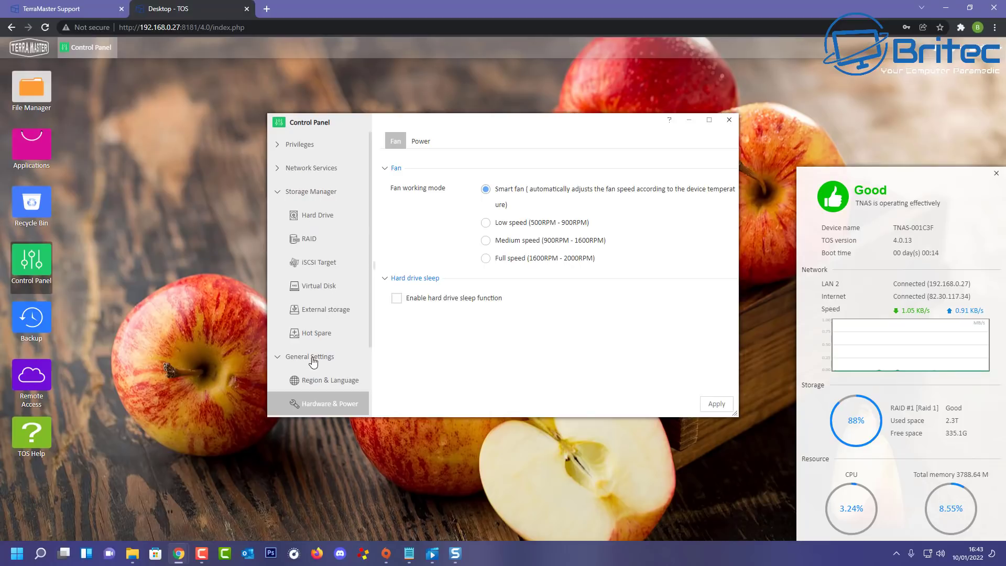
pyautogui.click(312, 174)
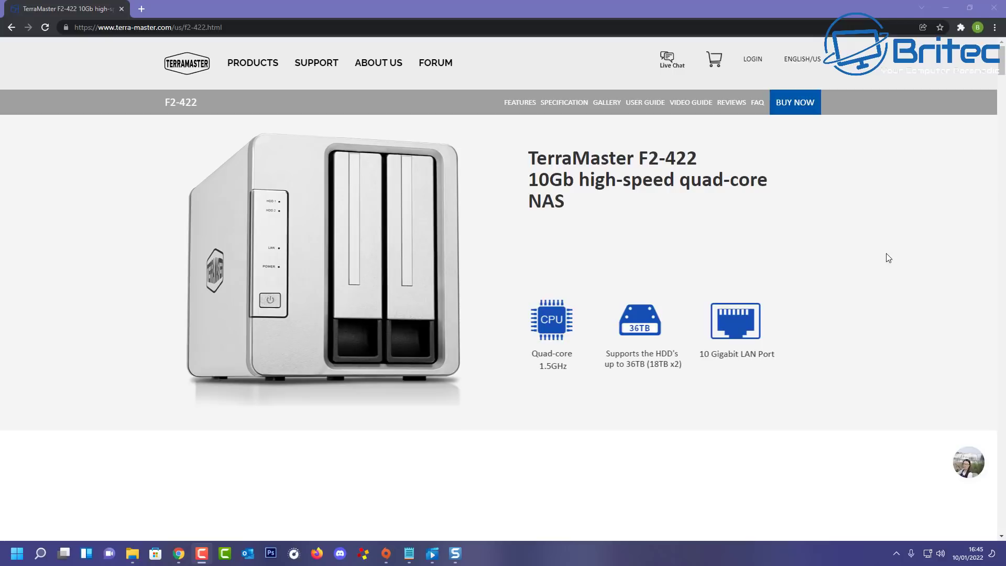
# - Scroll the F2-422 product page down to the Powerful Multimedia Management section
pyautogui.moveTo(1003, 77); pyautogui.dragTo(1003, 94)
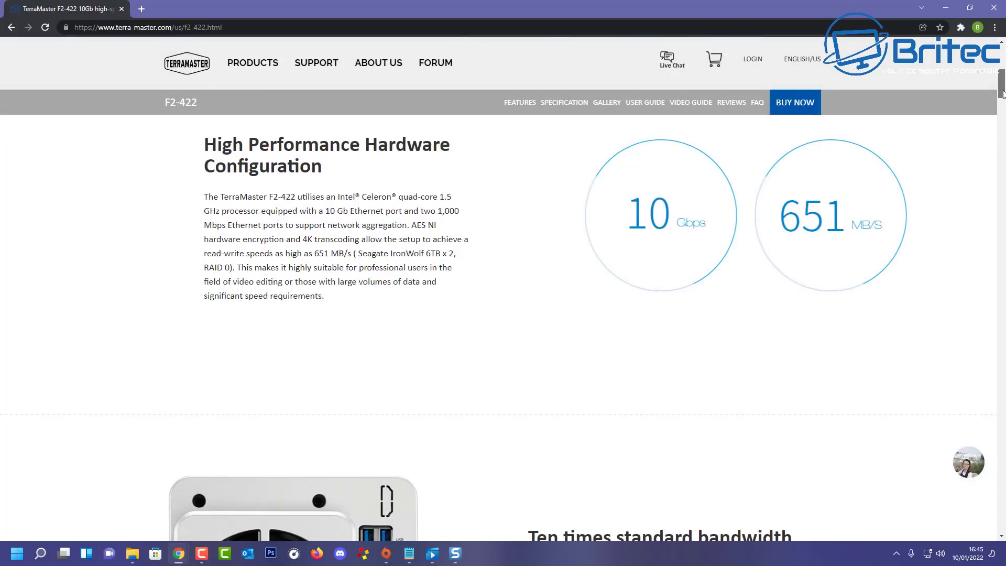
pyautogui.moveTo(1004, 94); pyautogui.dragTo(1004, 112)
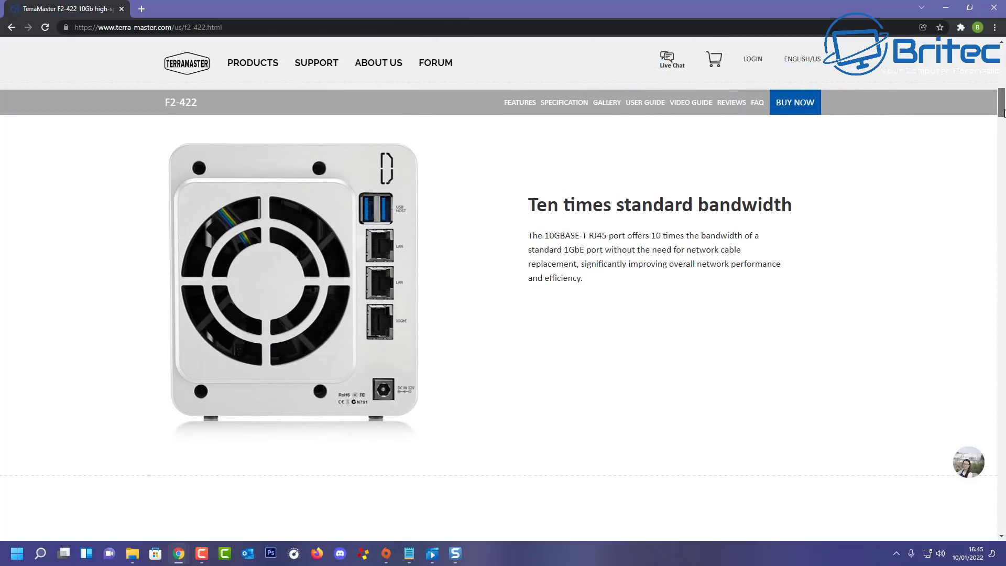
pyautogui.moveTo(1003, 112); pyautogui.dragTo(1004, 135)
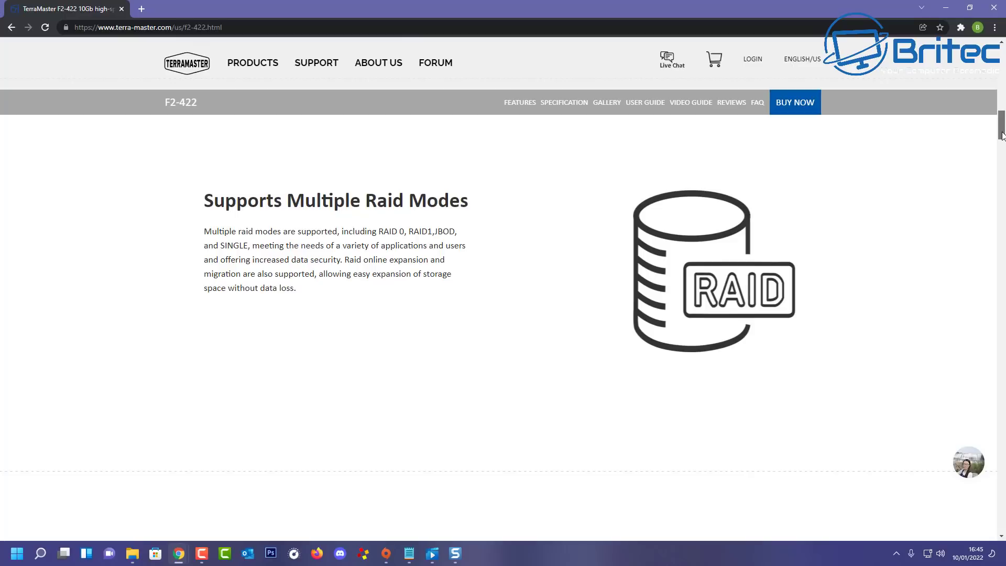
pyautogui.moveTo(1003, 136); pyautogui.dragTo(1003, 156)
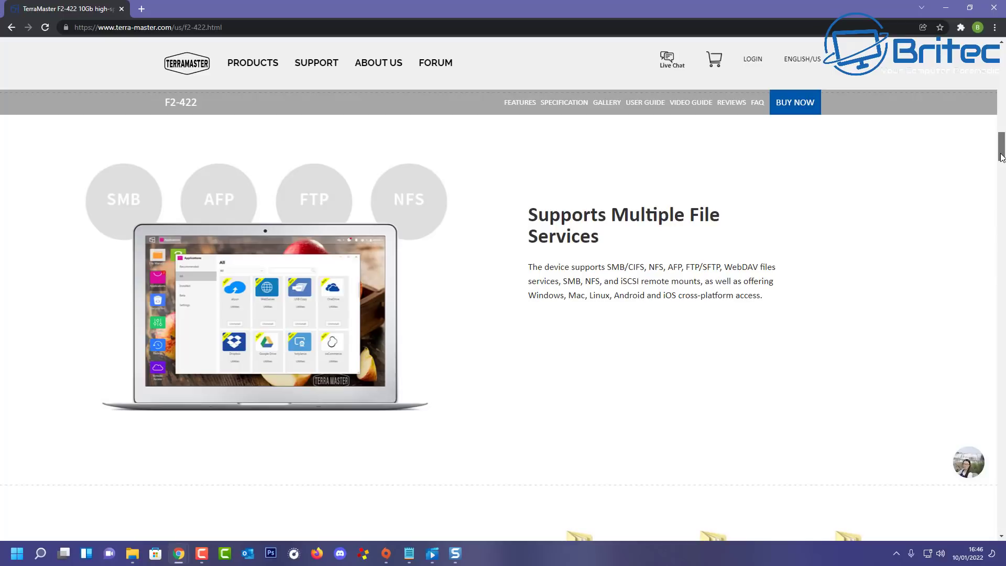
pyautogui.moveTo(1002, 156); pyautogui.dragTo(1003, 179)
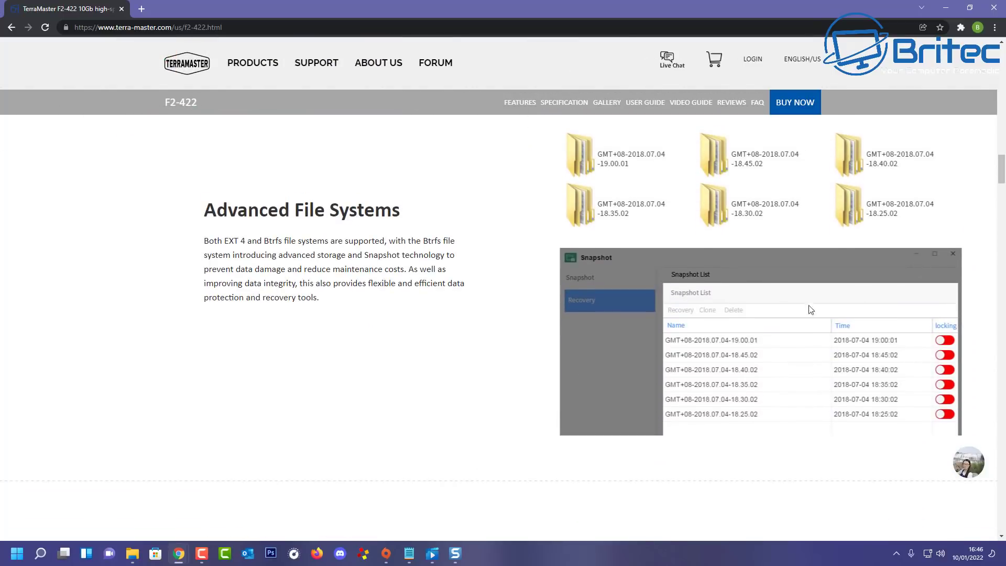
pyautogui.scroll(-10, 522, 467)
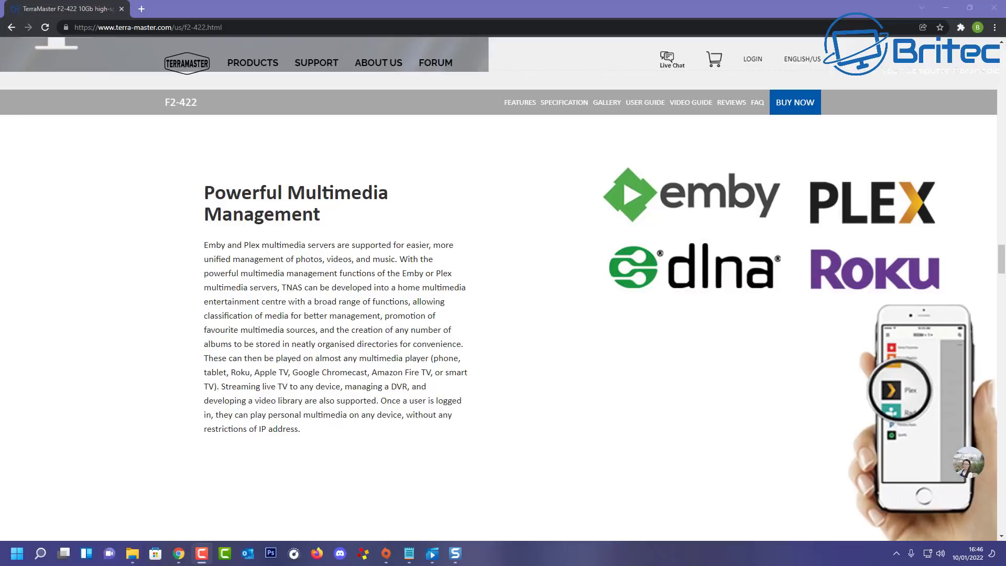
# - Scroll past the 4K HD Video Transcoding section to the two-year Stress-free Warranty section
pyautogui.scroll(-5, 498, 314)
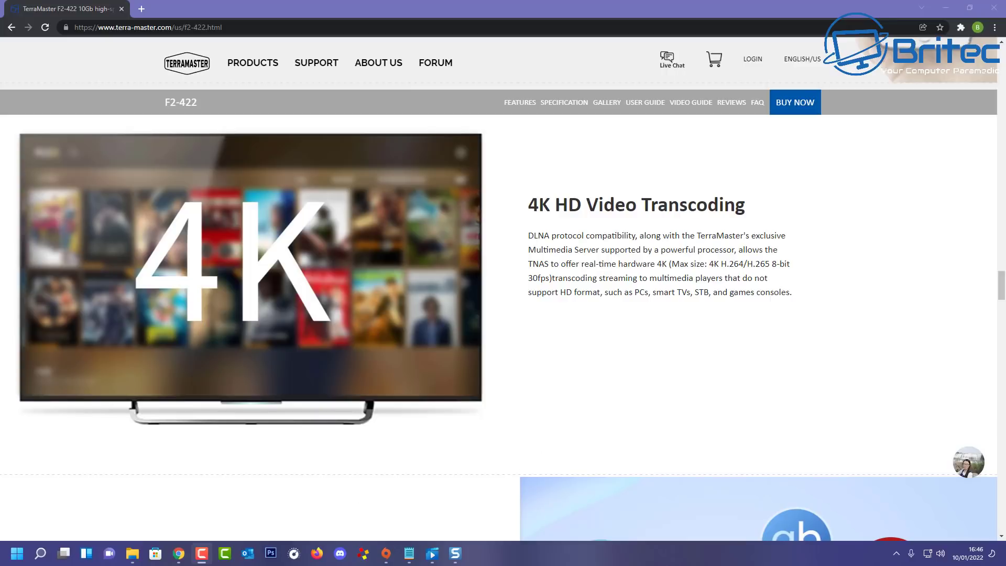
pyautogui.scroll(-6, 504, 288)
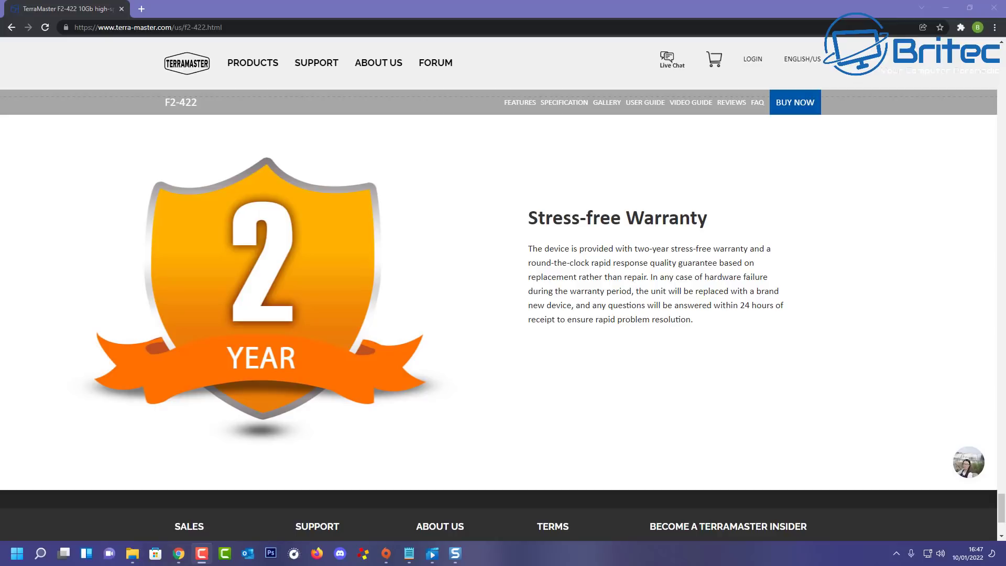